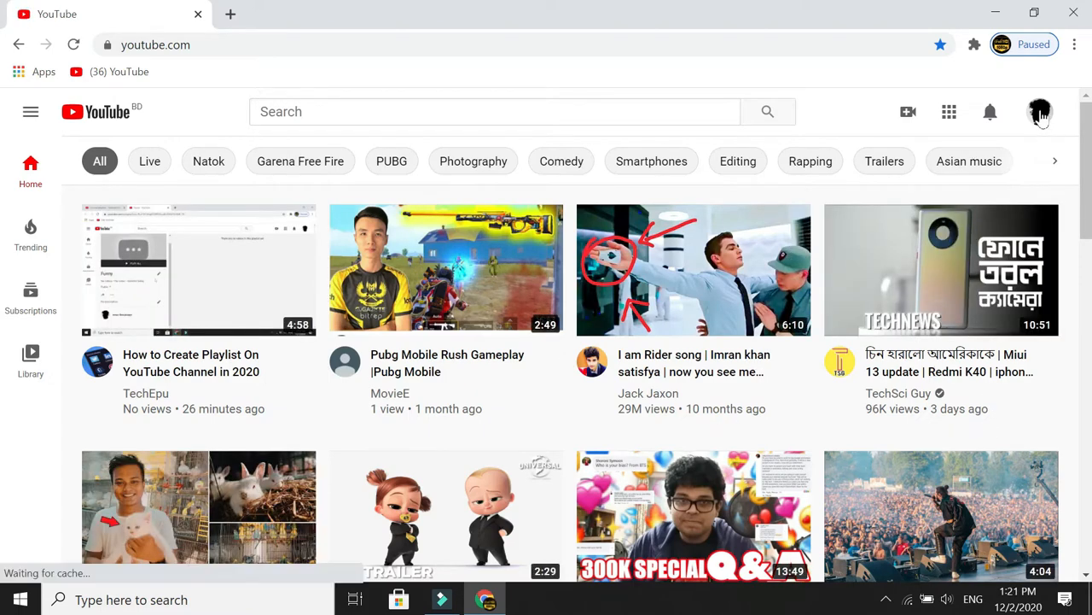
Open the New sports Bike 2020 video from your channel and skip to its end to check the closing seconds.
left_click(1039, 113)
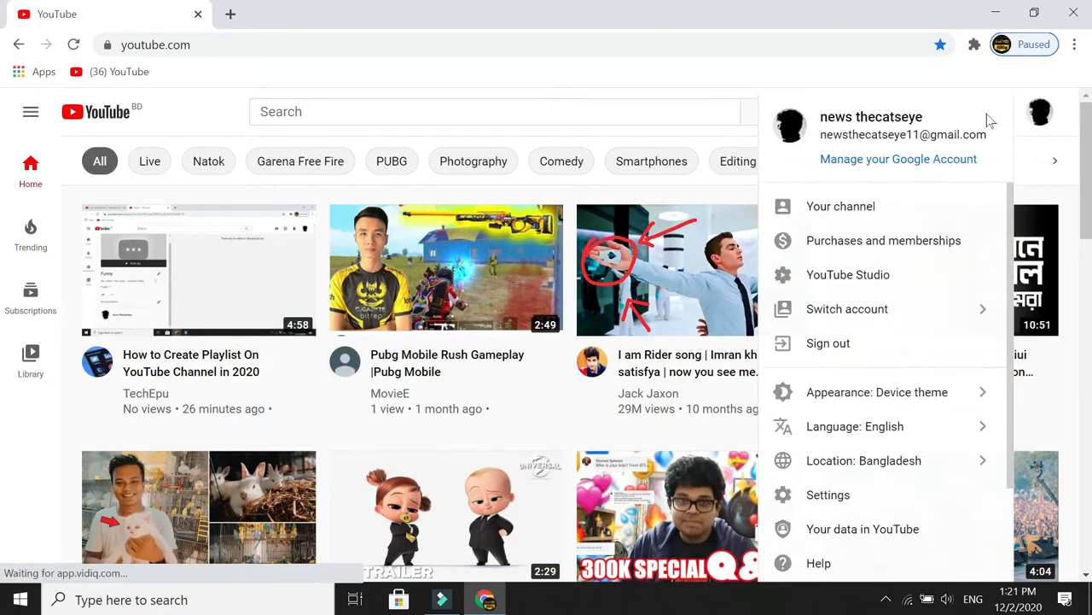
left_click(810, 206)
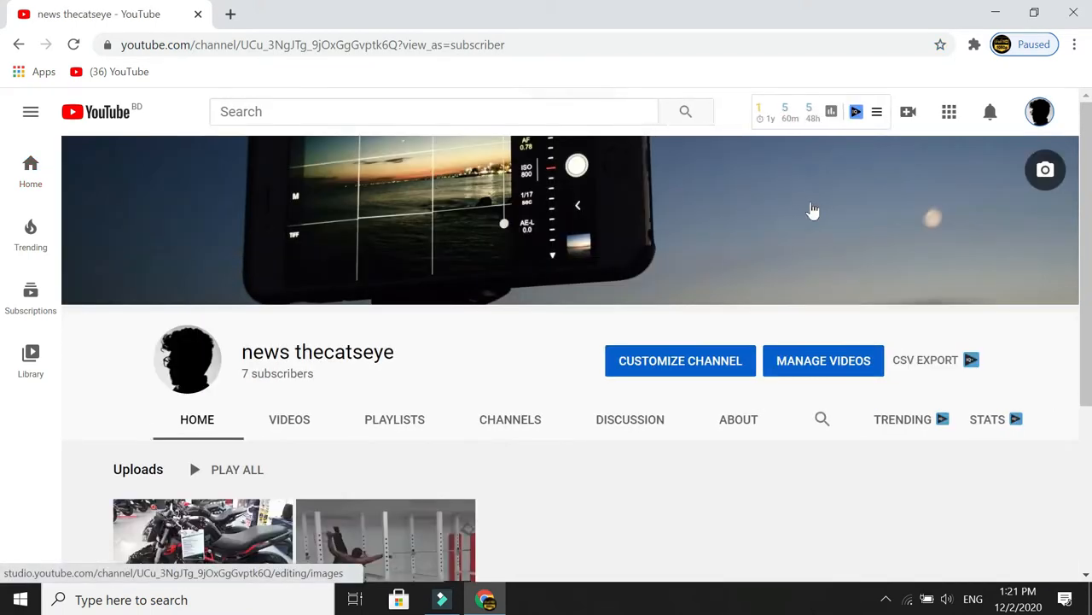
scroll(417, 282, "down", 1)
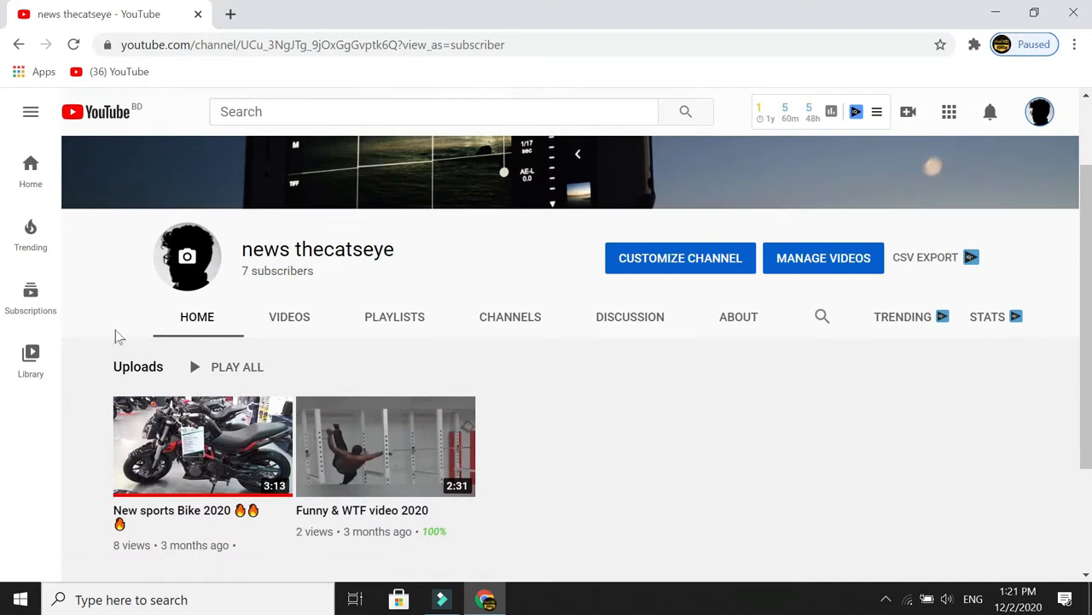
mouse_move(158, 444)
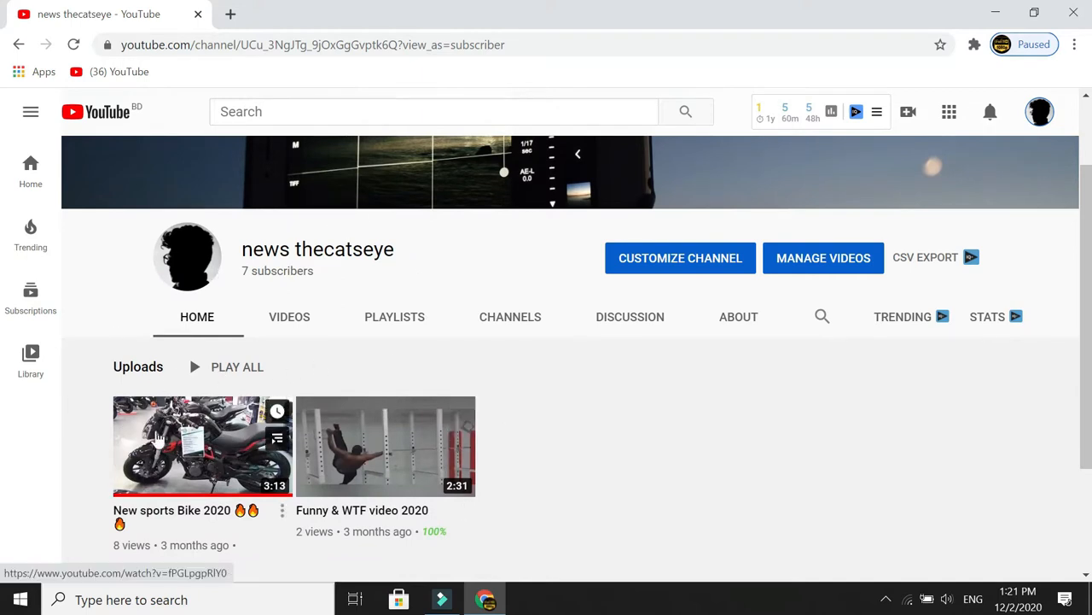
left_click(158, 444)
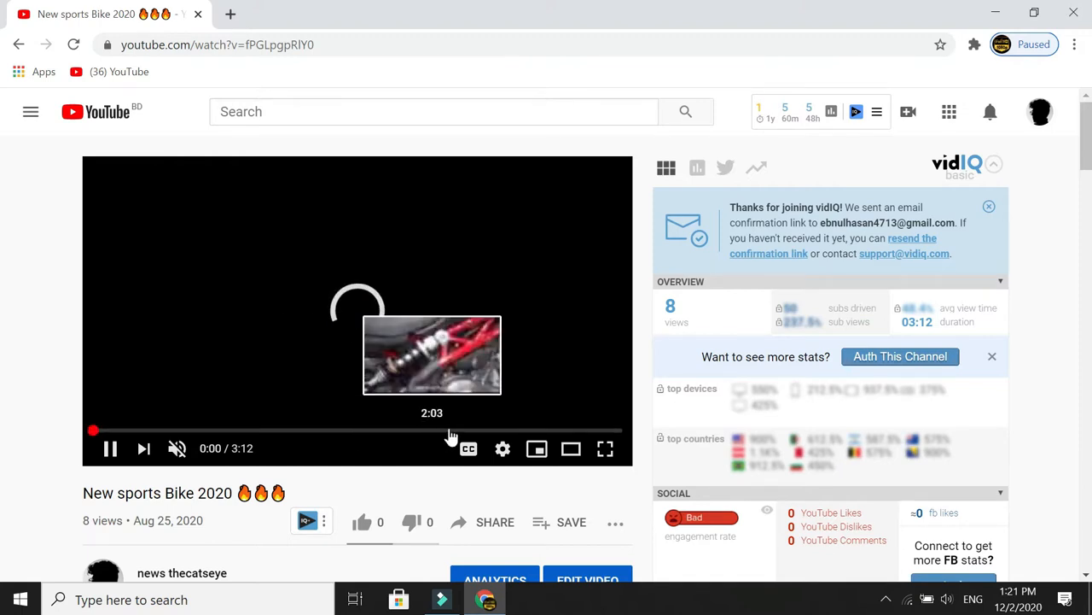
left_click(605, 432)
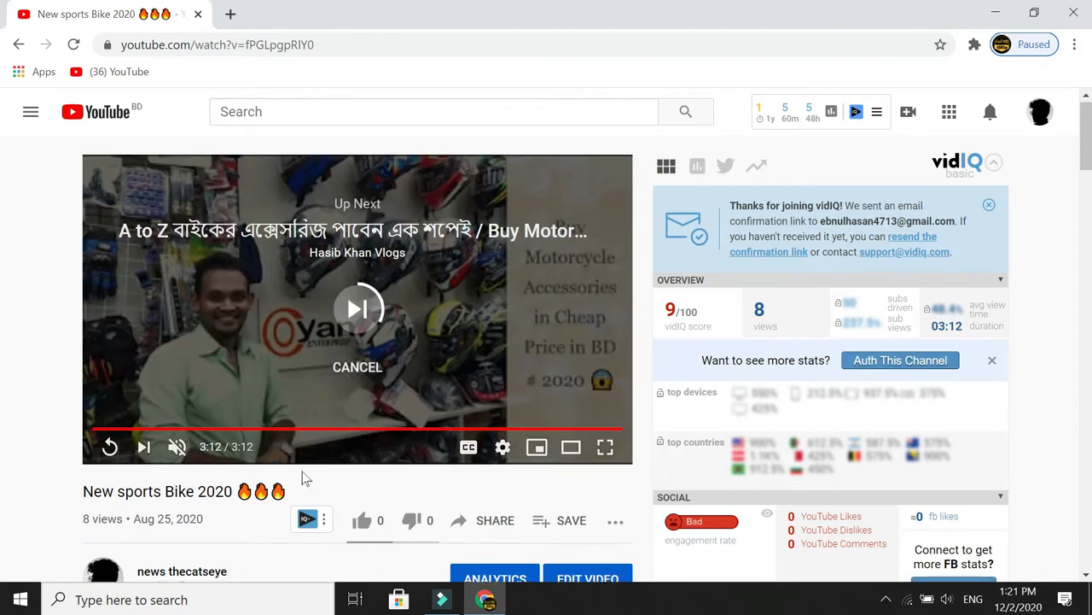
scroll(306, 477, "down", 2)
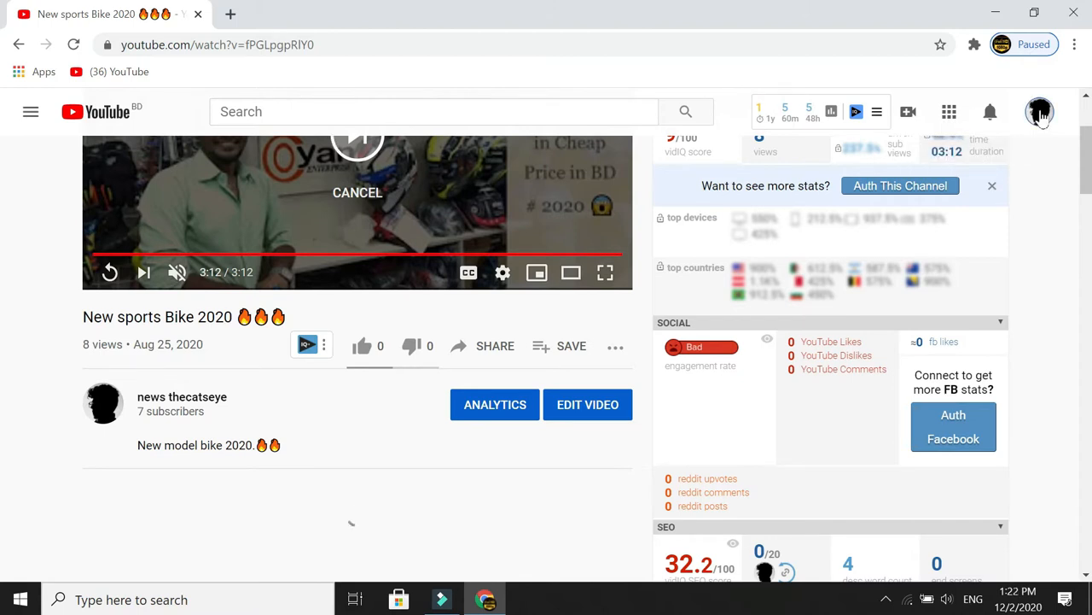
Switch to YouTube Studio and open the details of the New sports Bike 2020 video from the channel content.
left_click(1041, 114)
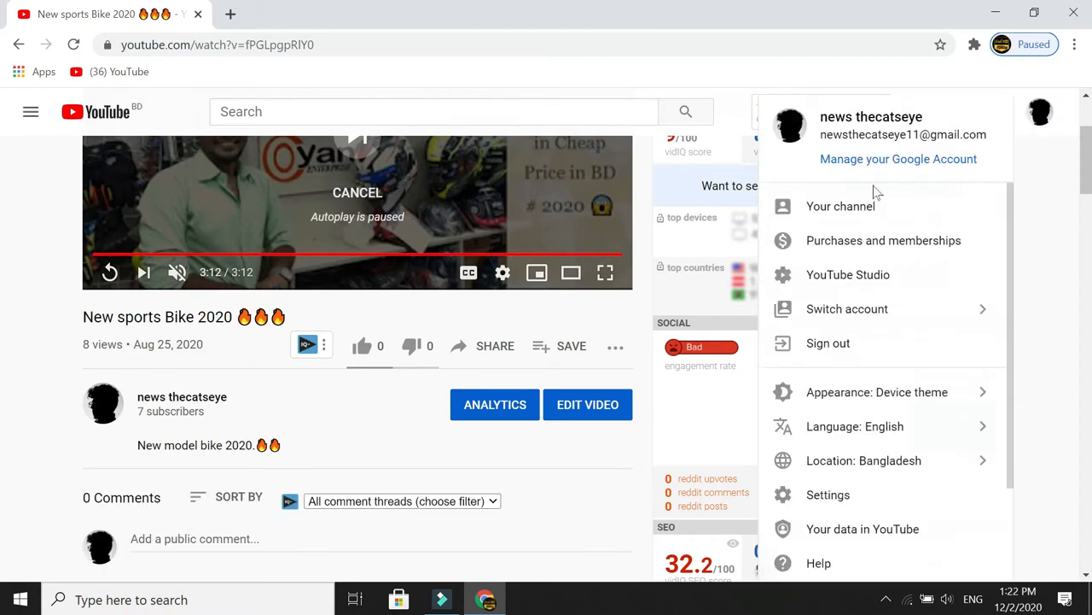
left_click(844, 277)
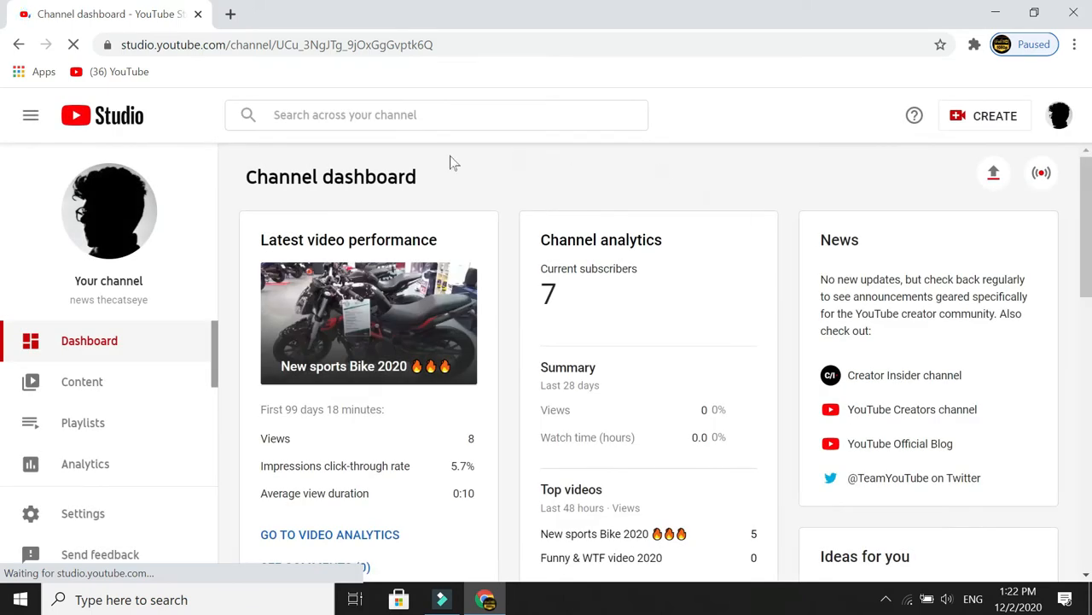
scroll(191, 388, "down", 1)
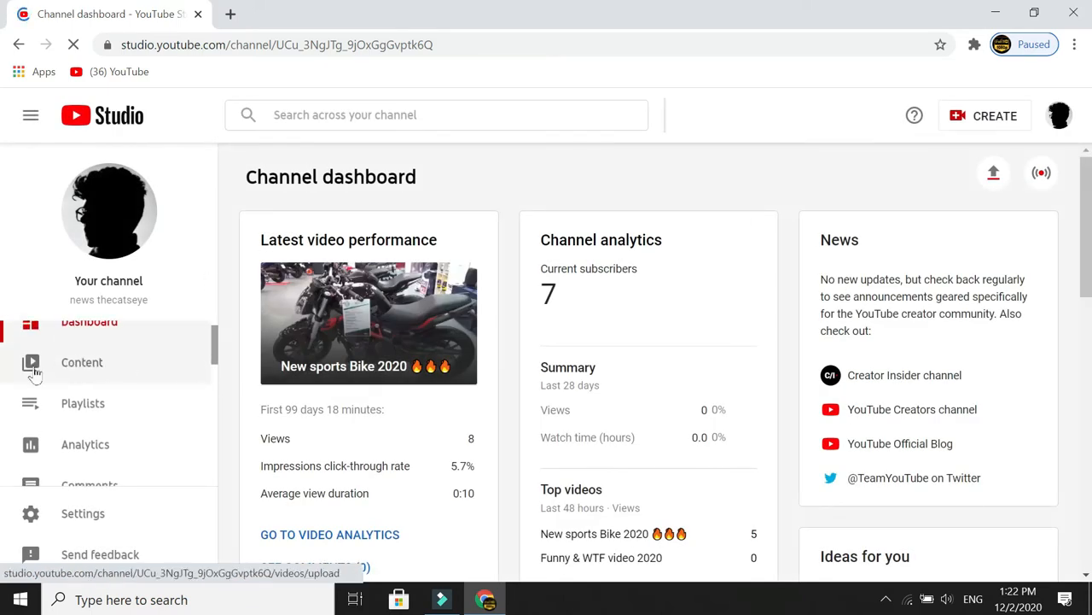
left_click(80, 371)
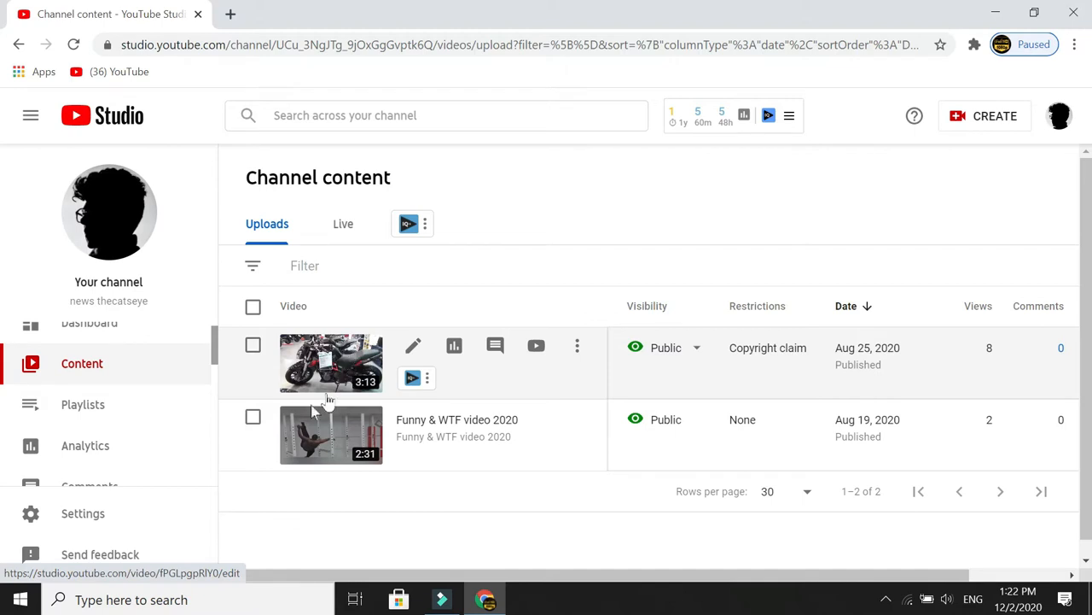
left_click(410, 347)
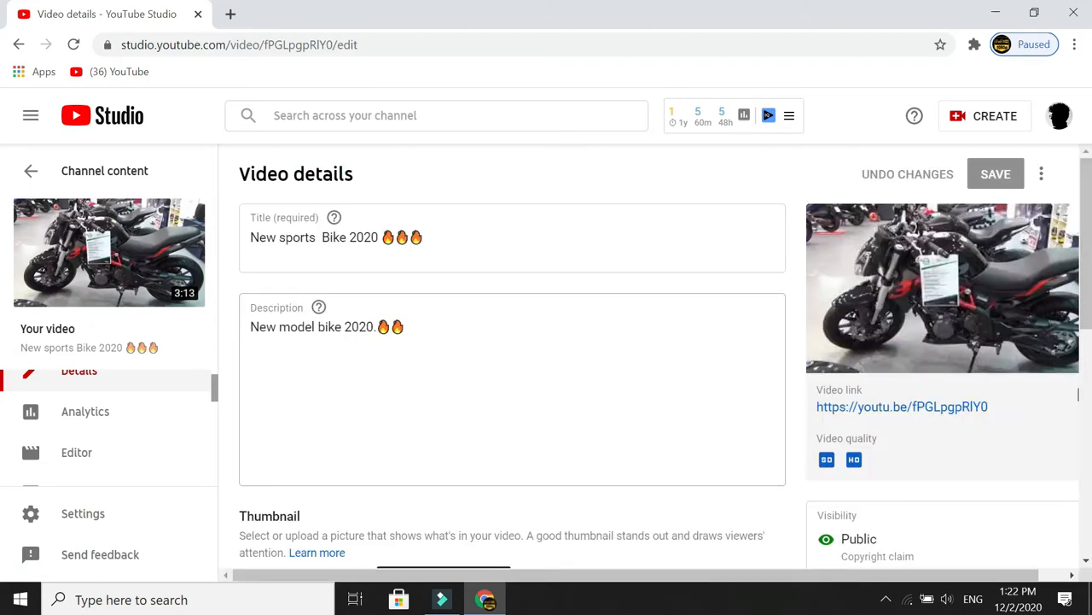
Open the end screen editor for the New sports Bike 2020 video.
scroll(561, 412, "down", 3)
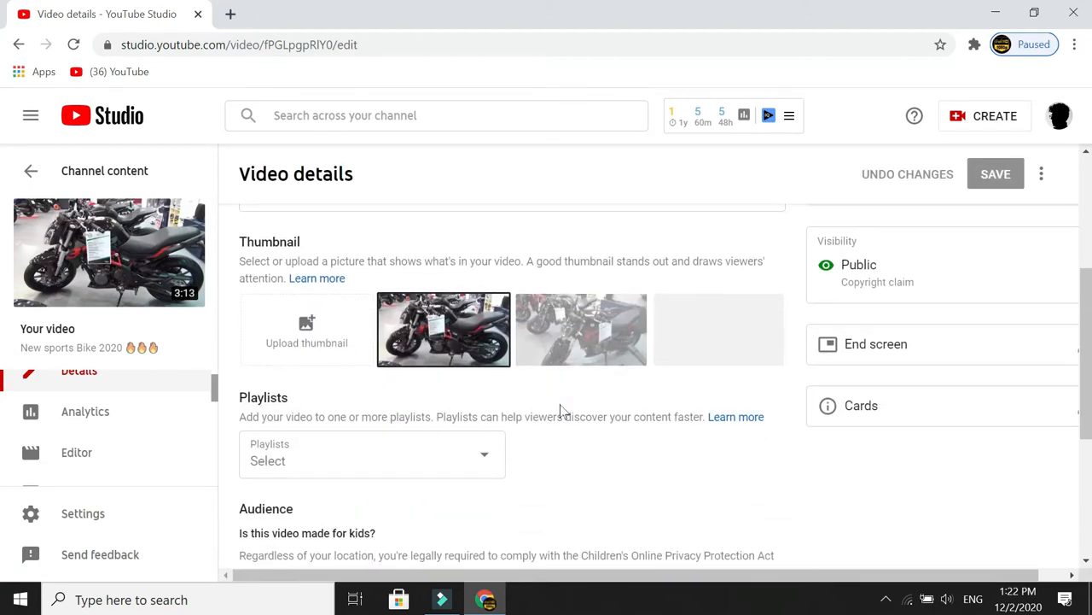
scroll(710, 480, "down", 3)
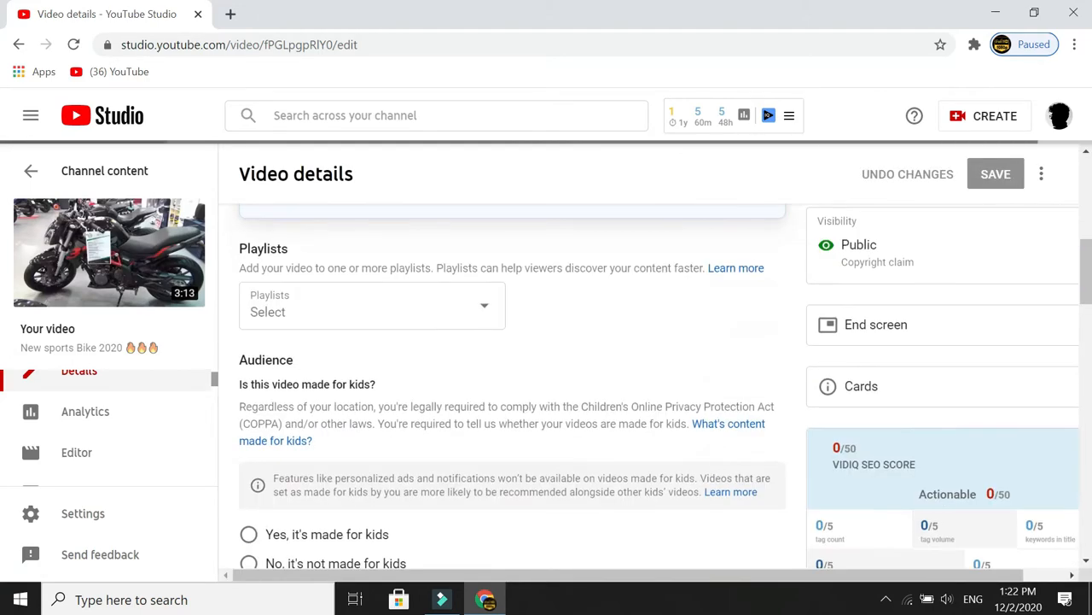
left_click(851, 333)
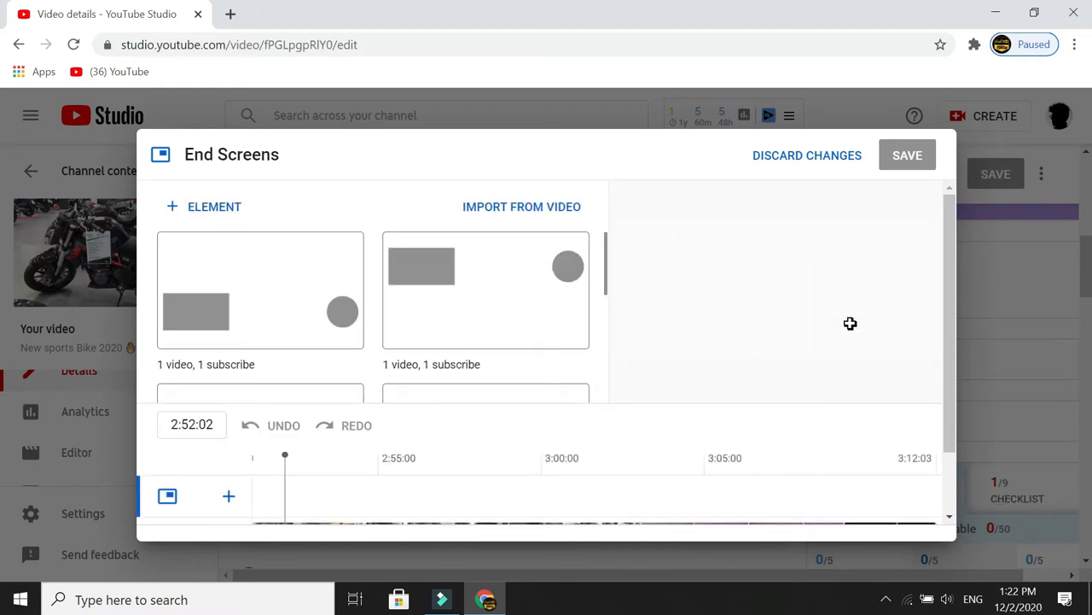
Apply the end screen template that has a subscribe element at the frame's left and one video at its right.
scroll(495, 318, "down", 2)
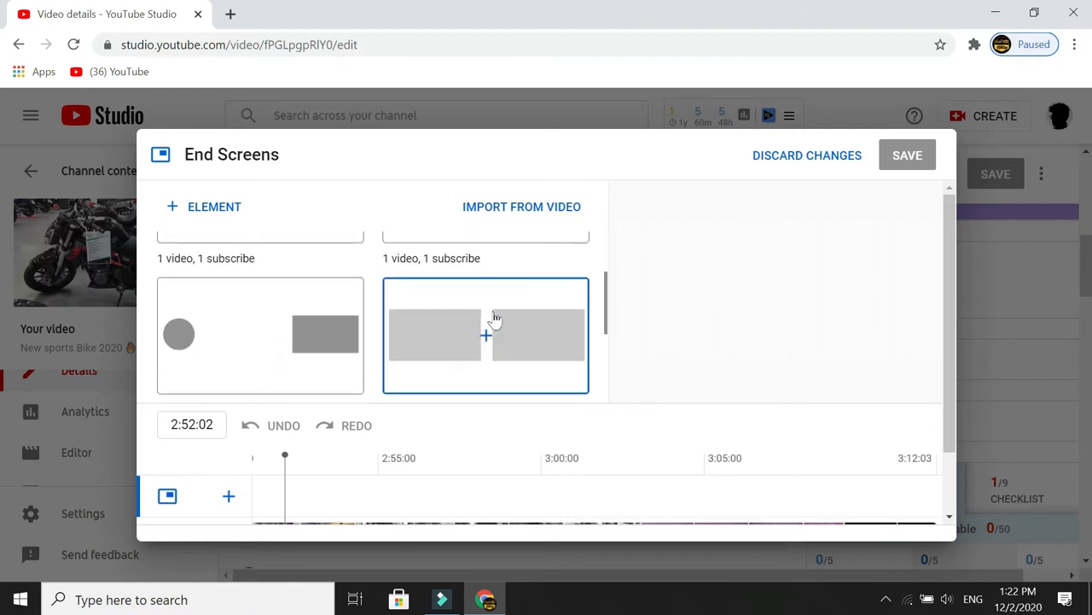
scroll(495, 318, "up", 1)
scroll(495, 318, "up", 1)
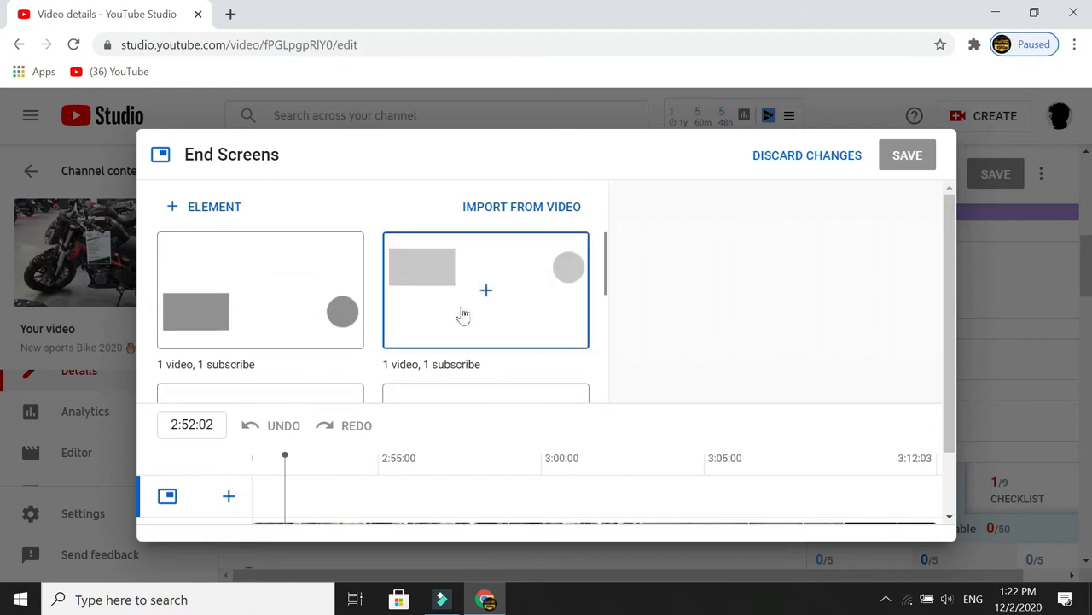
scroll(417, 316, "down", 1)
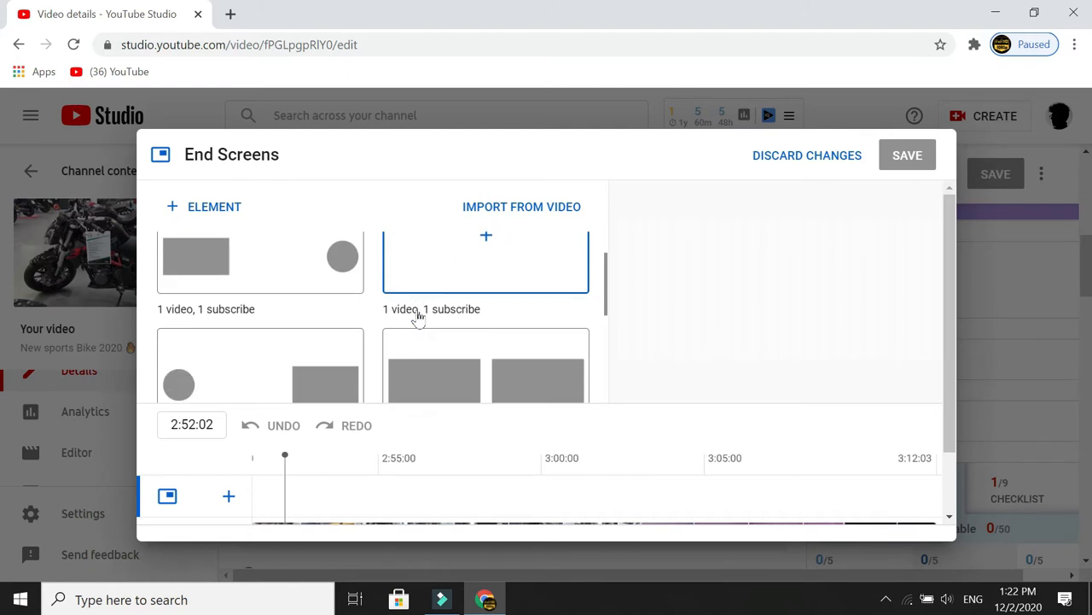
scroll(386, 299, "down", 3)
scroll(385, 299, "up", 2)
scroll(385, 299, "up", 1)
scroll(386, 299, "up", 1)
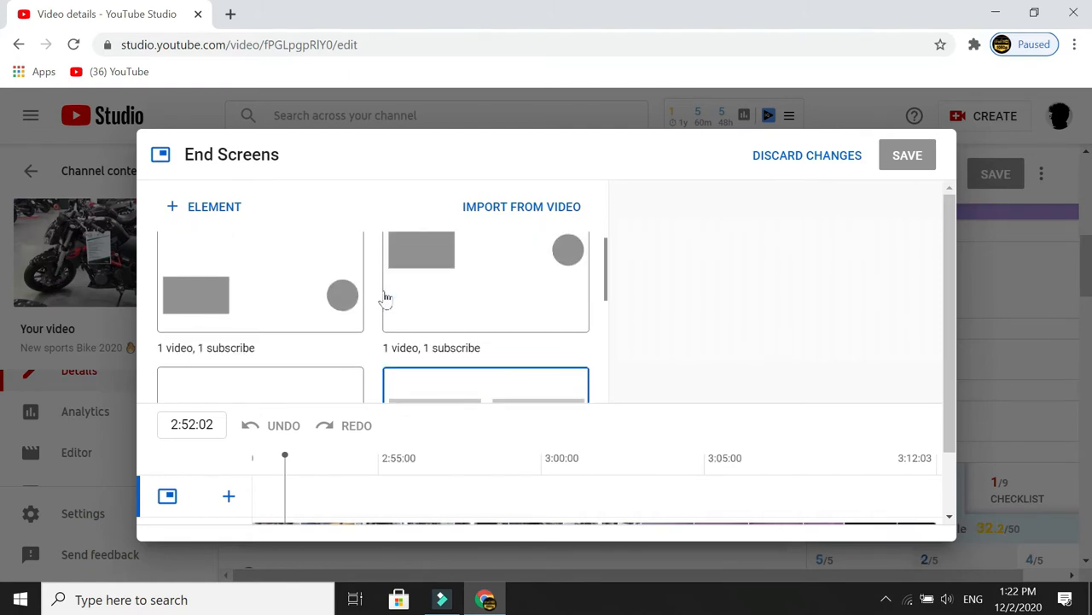
scroll(386, 298, "down", 2)
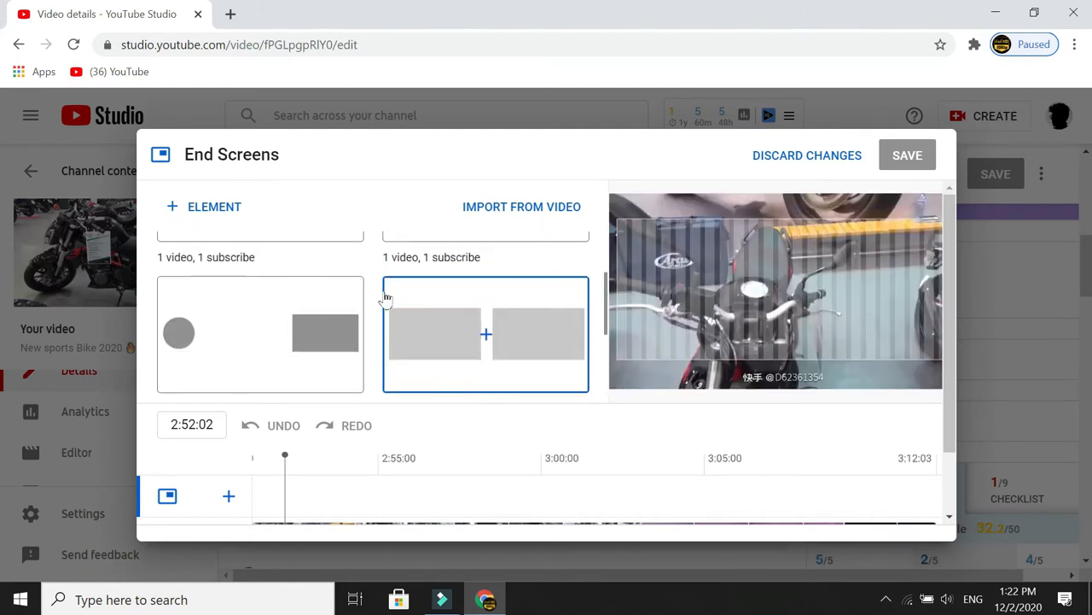
left_click(260, 333)
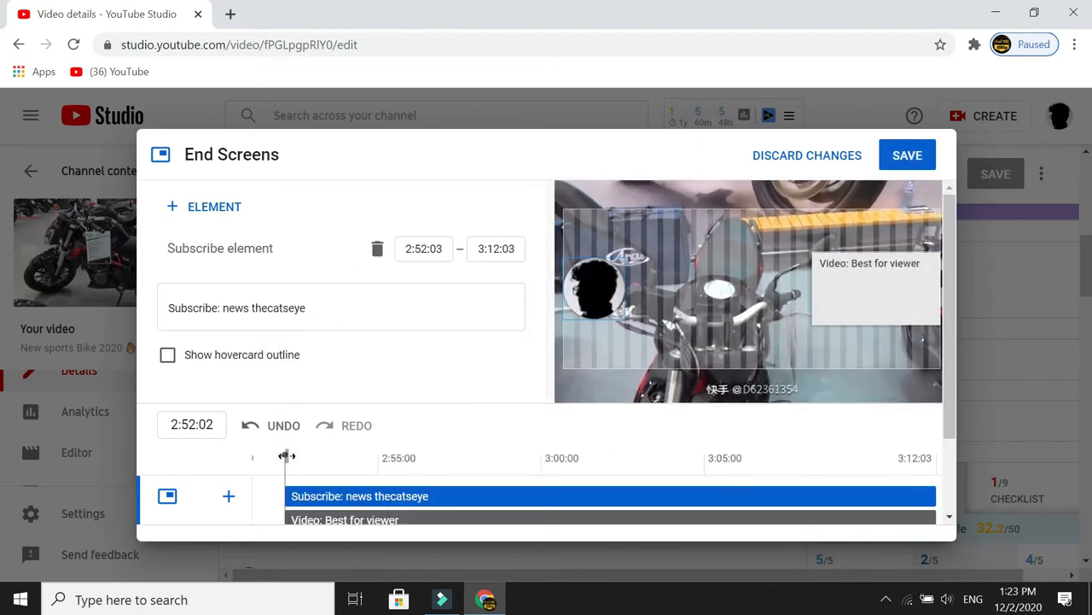
Set the end screen's video element to the specific video Funny & WTF video 2020.
left_click_drag(286, 456, 406, 458)
right_click(864, 289)
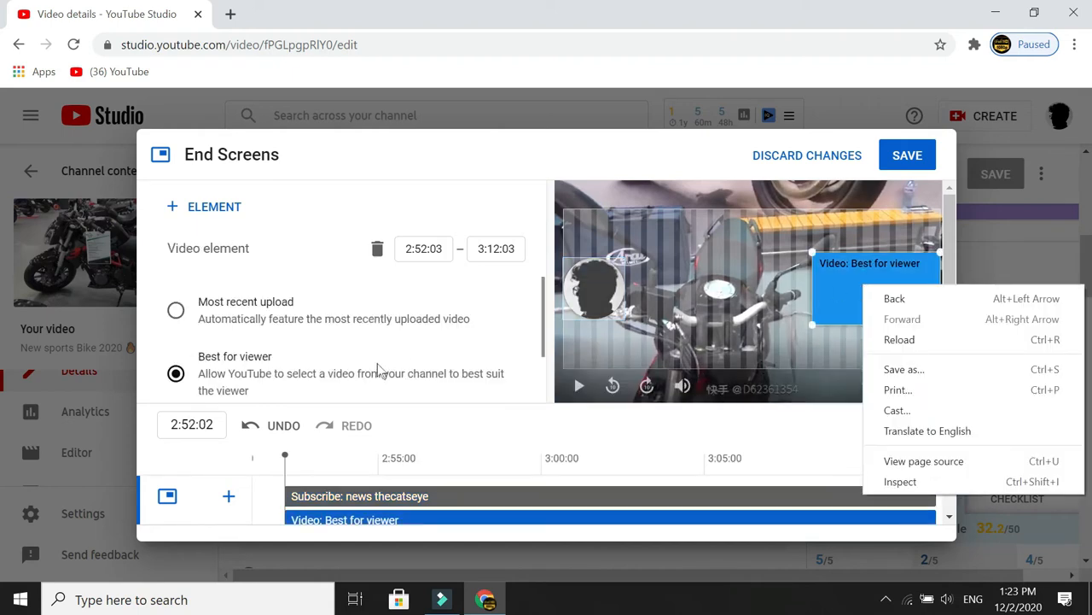
scroll(333, 384, "down", 2)
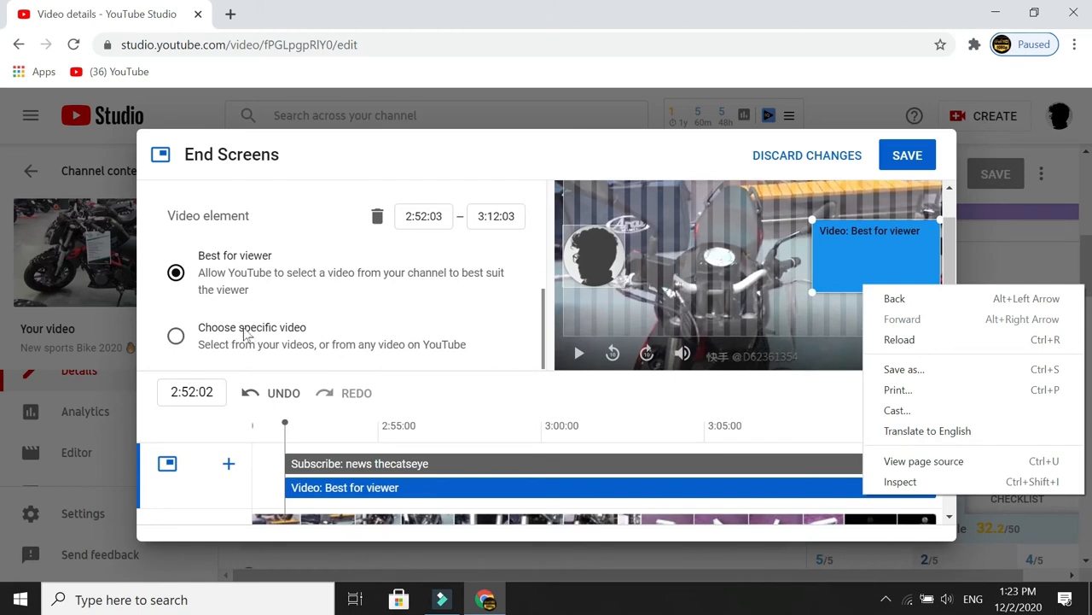
left_click(176, 337)
left_click(176, 337)
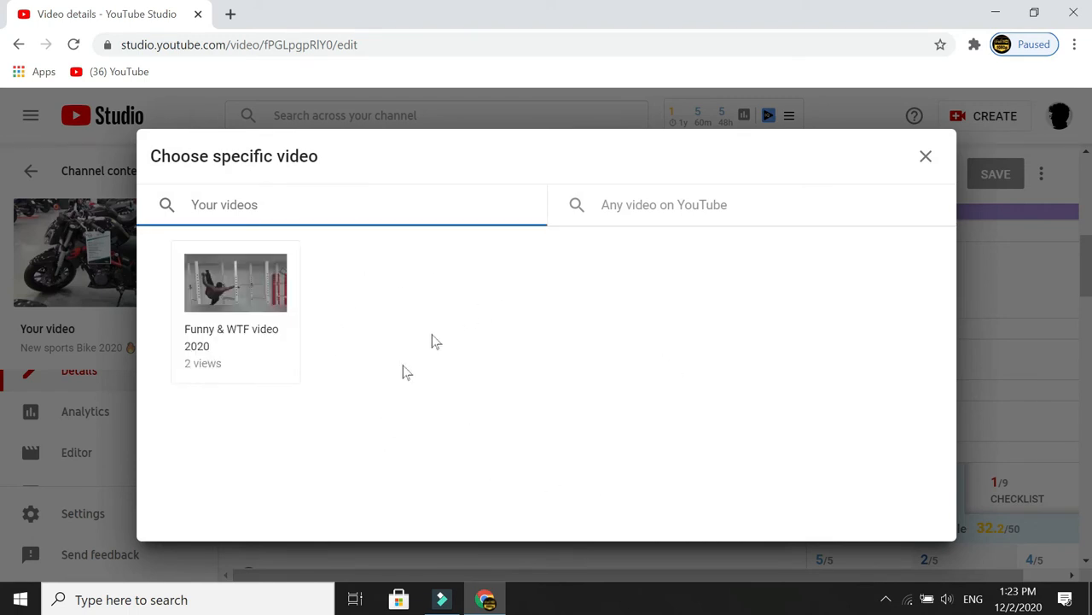
left_click(236, 314)
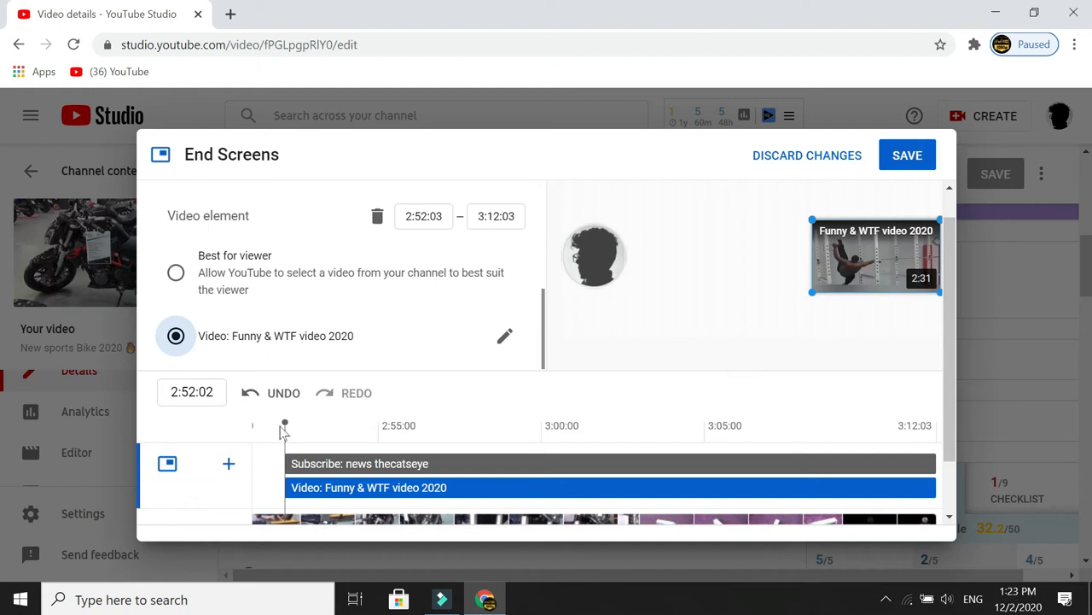
Preview the end screen by moving the playhead to about 2:59:24, and save the end screen.
left_click_drag(285, 420, 338, 425)
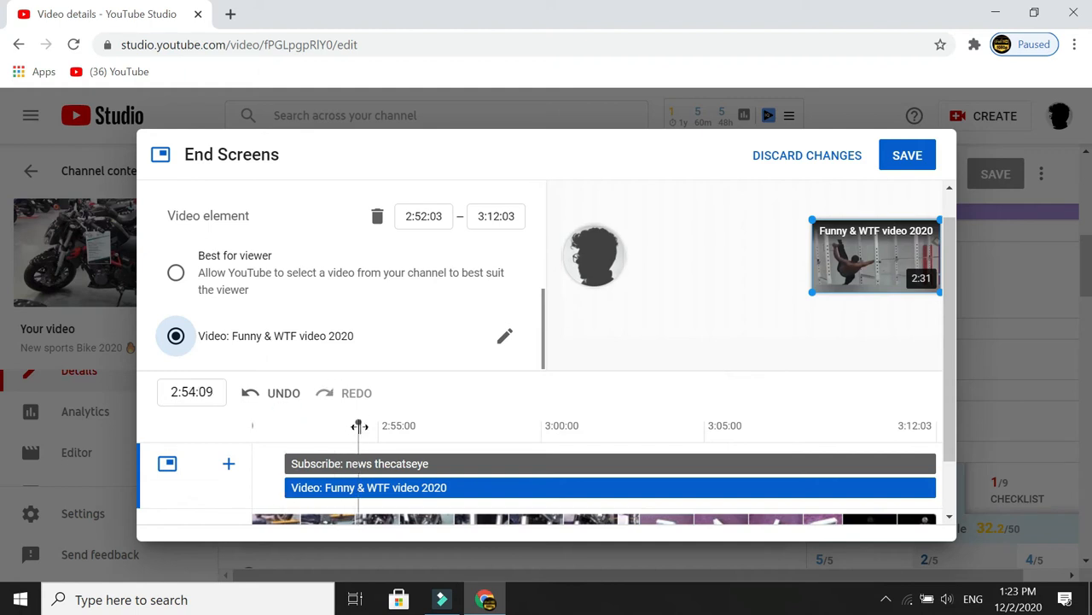
left_click_drag(363, 427, 540, 459)
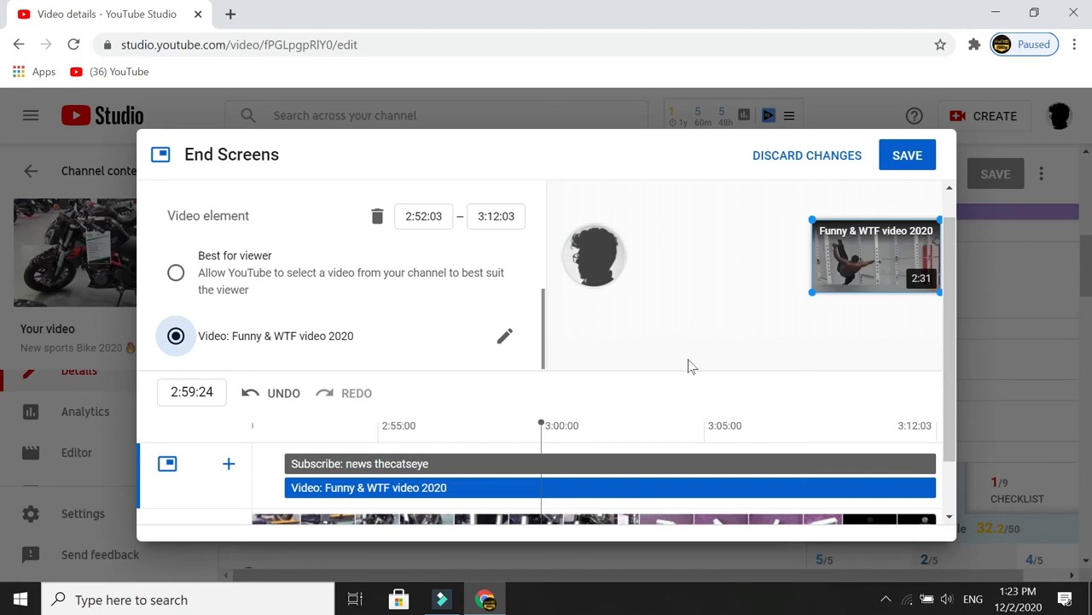
left_click(903, 155)
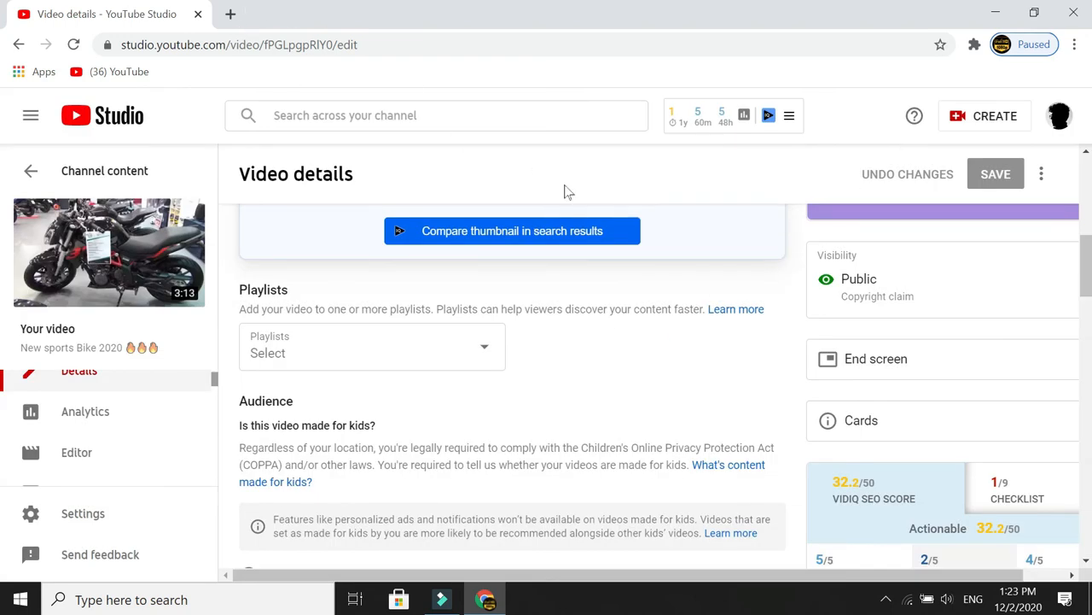
Open the New sports Bike 2020 video from your channel, skip to about 2:53 and pause to check the end screen.
left_click(1058, 119)
left_click(893, 213)
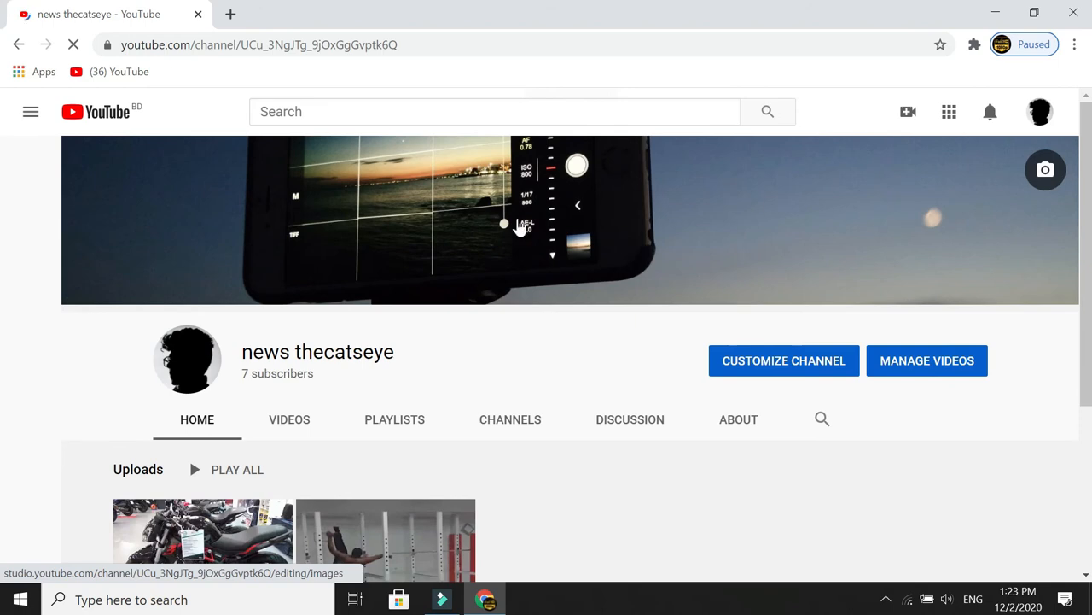
scroll(205, 415, "down", 2)
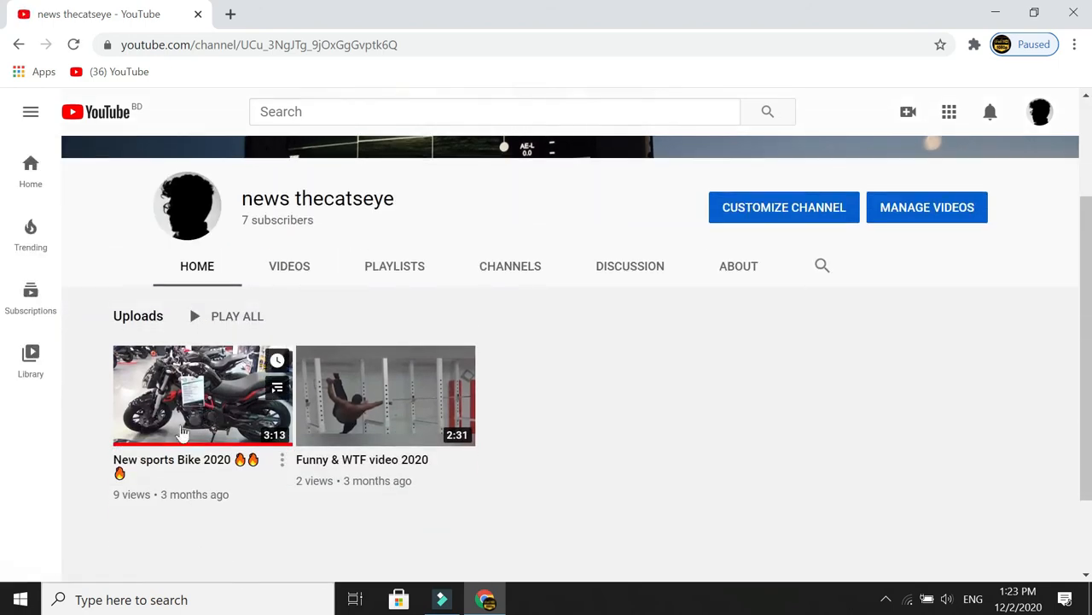
left_click(181, 417)
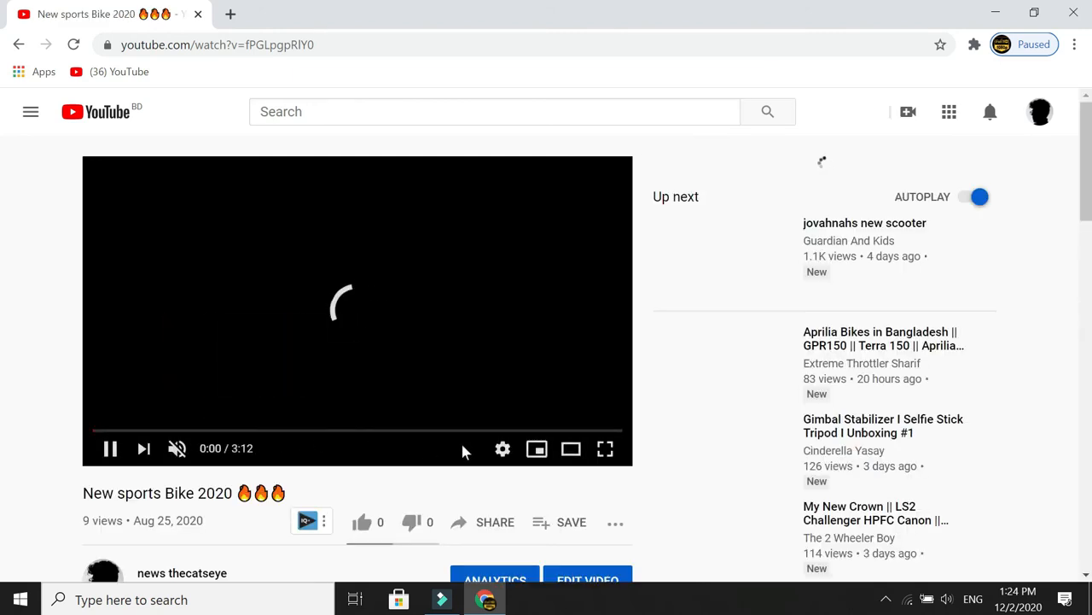
left_click(571, 434)
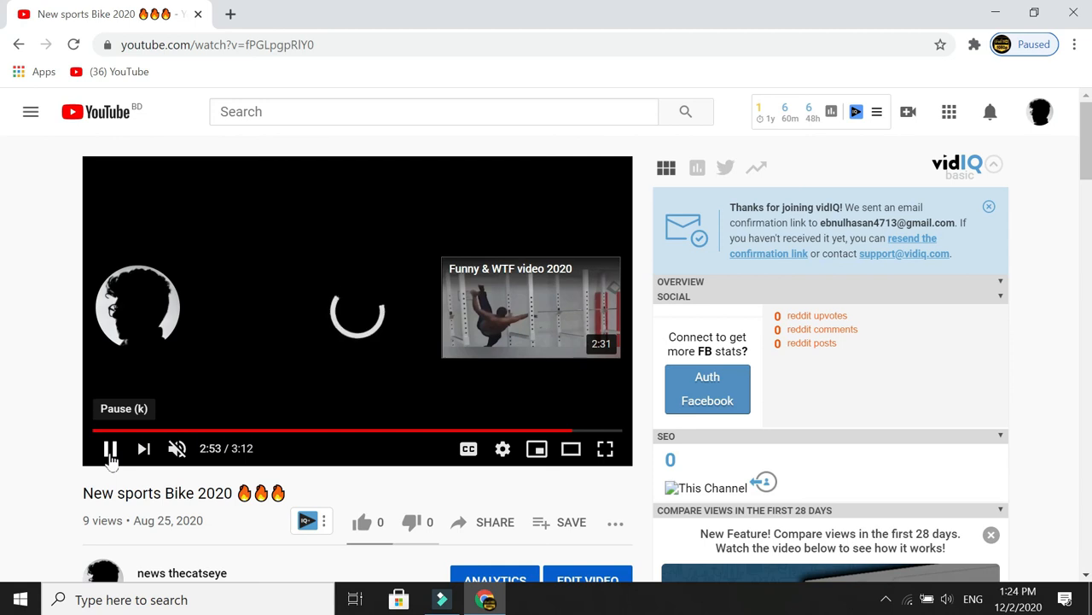
left_click(111, 452)
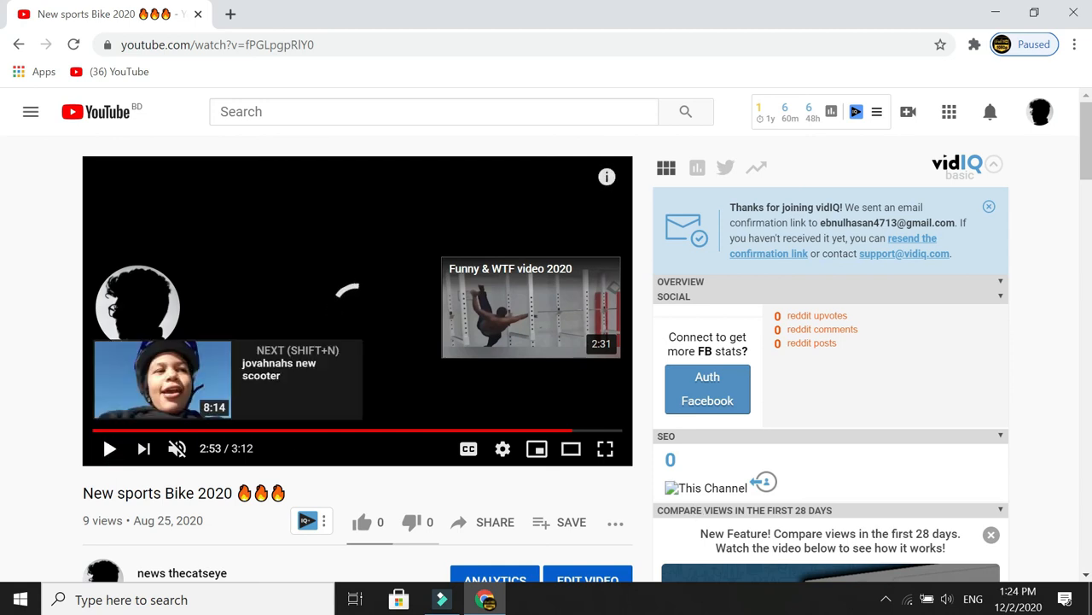
left_click(886, 601)
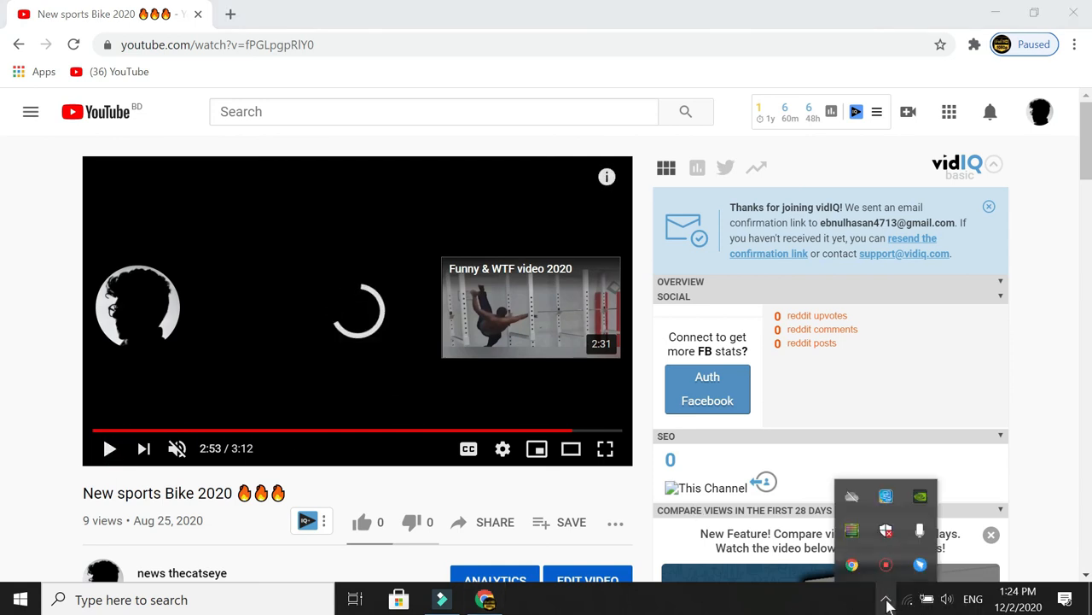
right_click(888, 577)
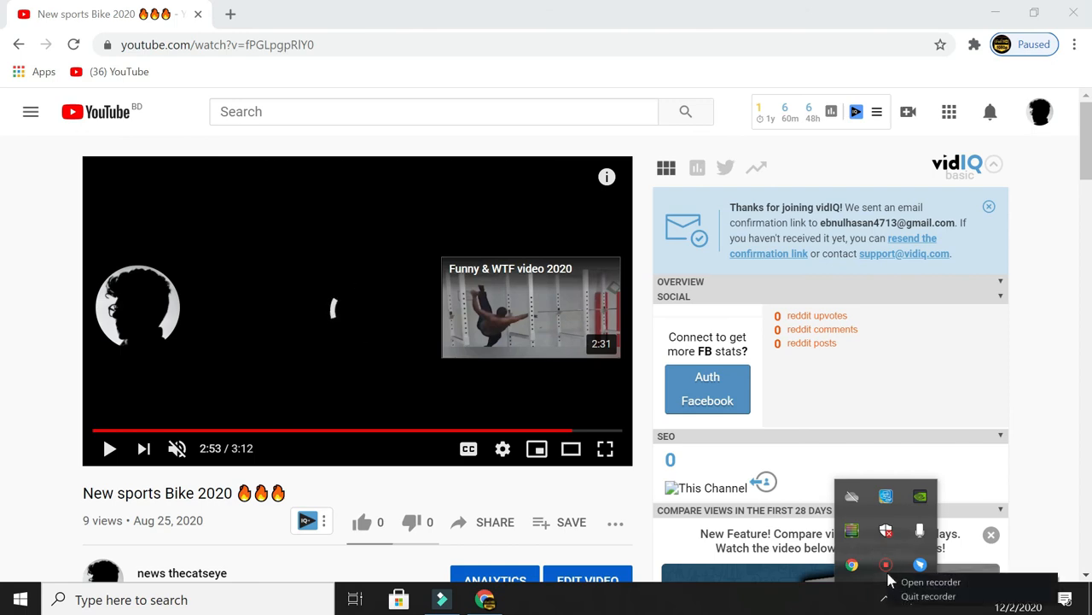